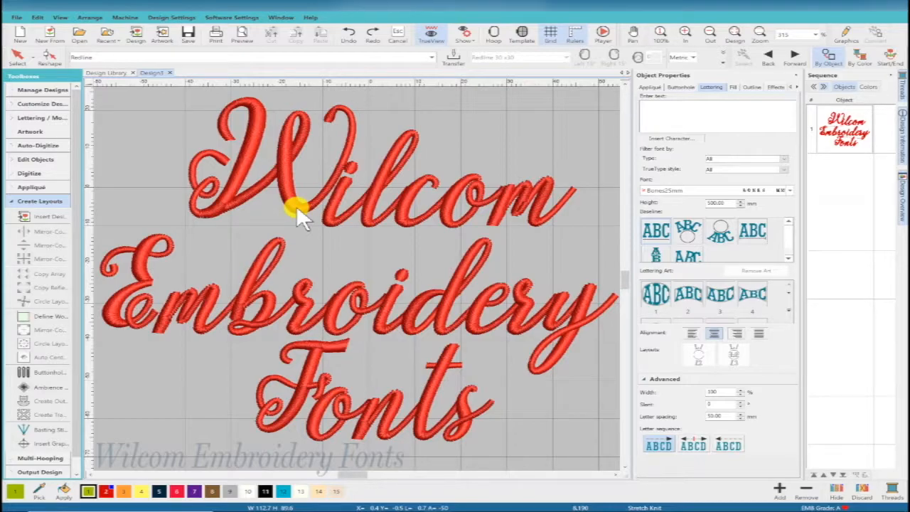
Step: Create yellow single-run object outlines on the Wilcom Embroidery Fonts lettering, with offset outlines turned off
click(296, 205)
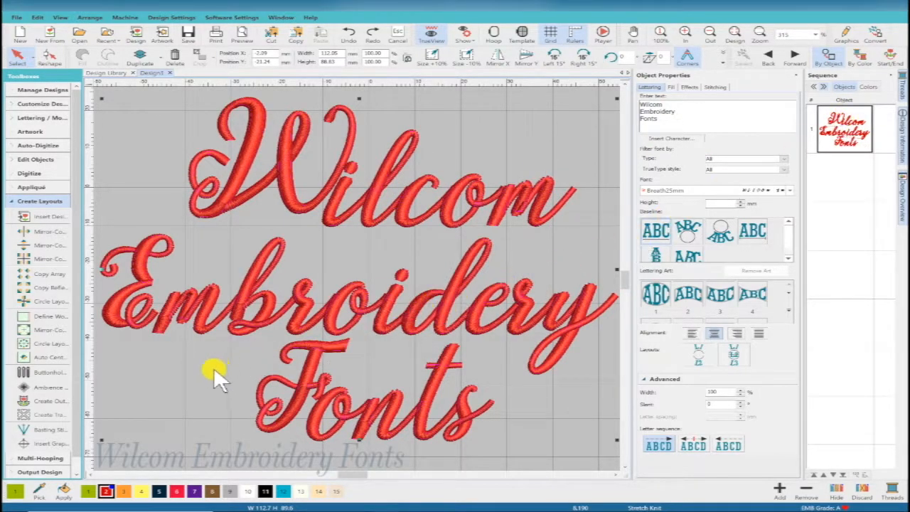
click(53, 402)
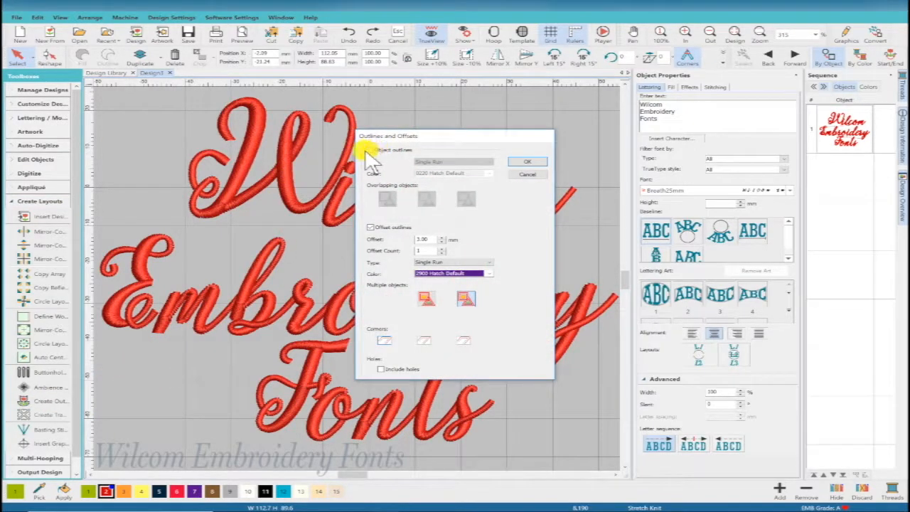
click(369, 150)
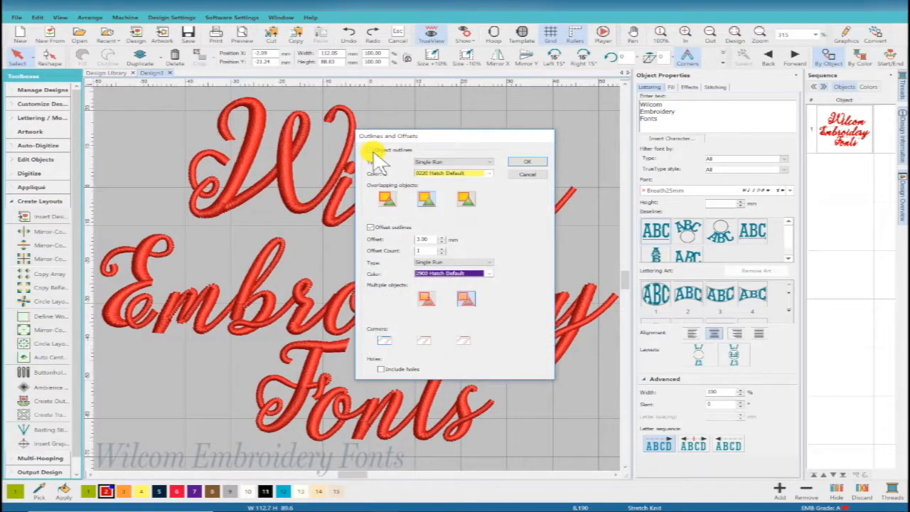
click(369, 227)
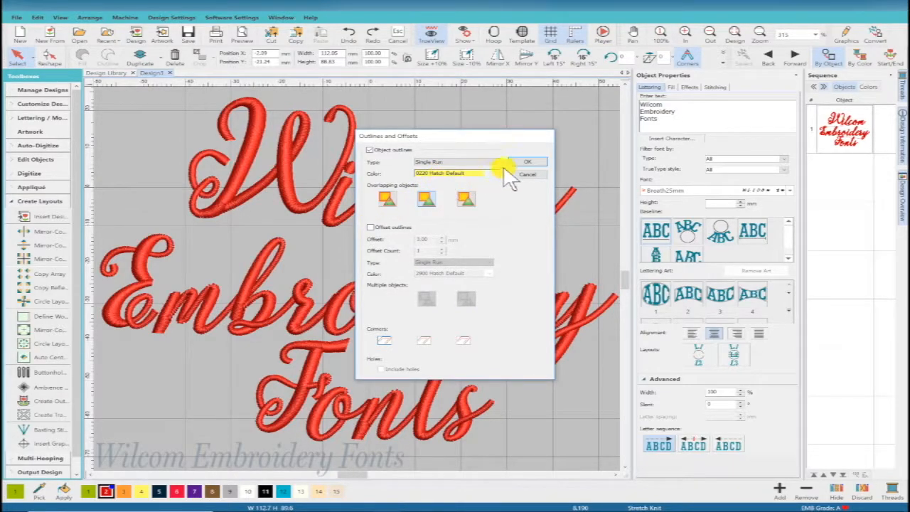
click(526, 163)
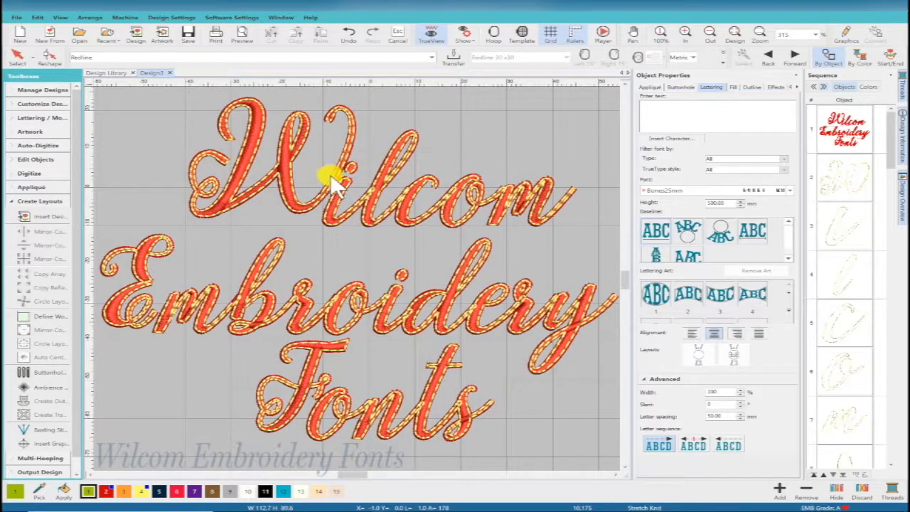
Step: Inspect the outline stitching up close where the i joins the l in Wilcom, and undo the created outlines
key(b)
drag(346, 172, 420, 213)
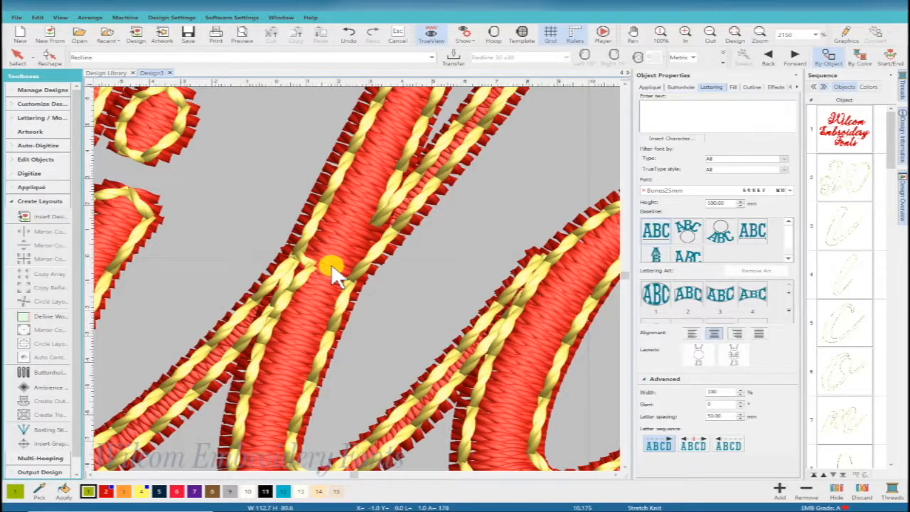
key(0)
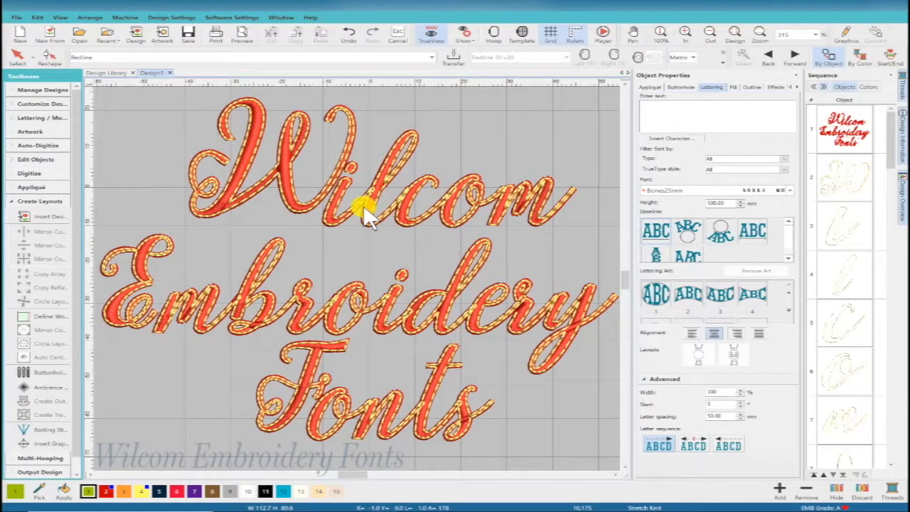
click(349, 36)
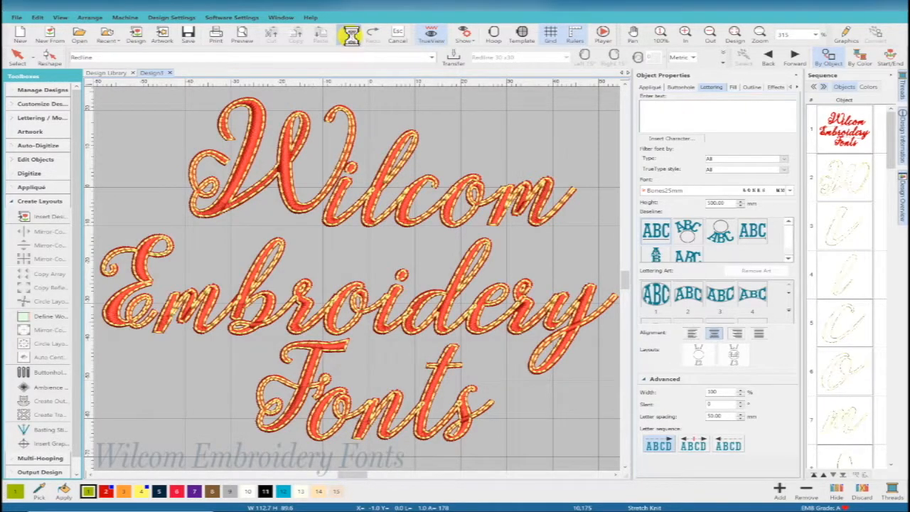
Step: Try outlining the lettering with yellow object outlines plus three purple single-run offsets at 2 mm spacing, and undo the result
click(297, 206)
click(55, 402)
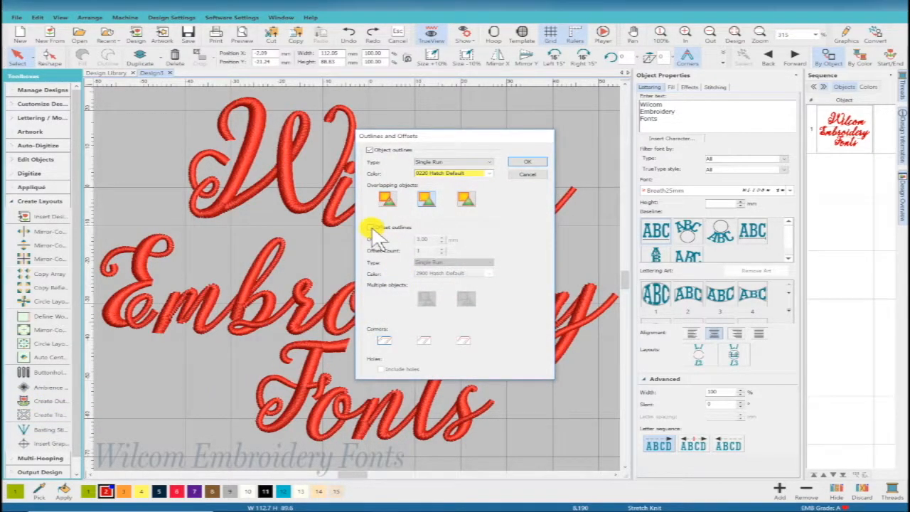
click(370, 228)
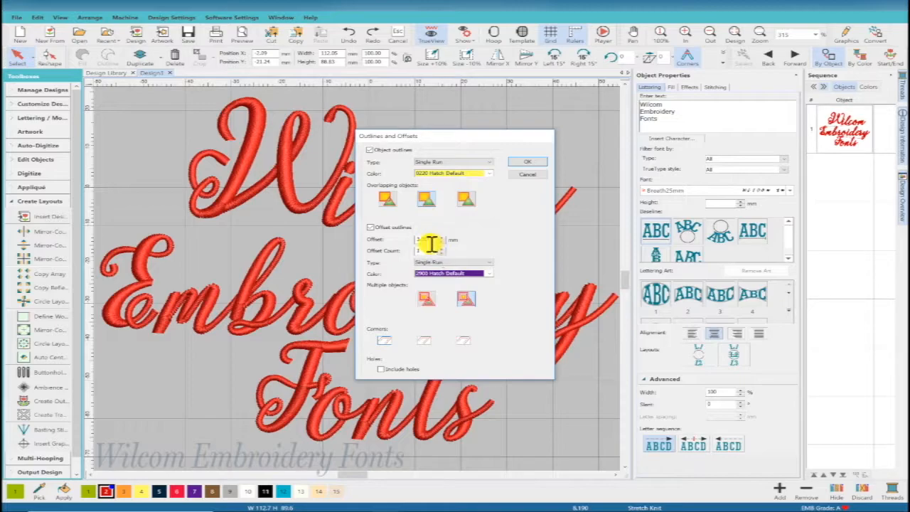
drag(432, 241, 415, 240)
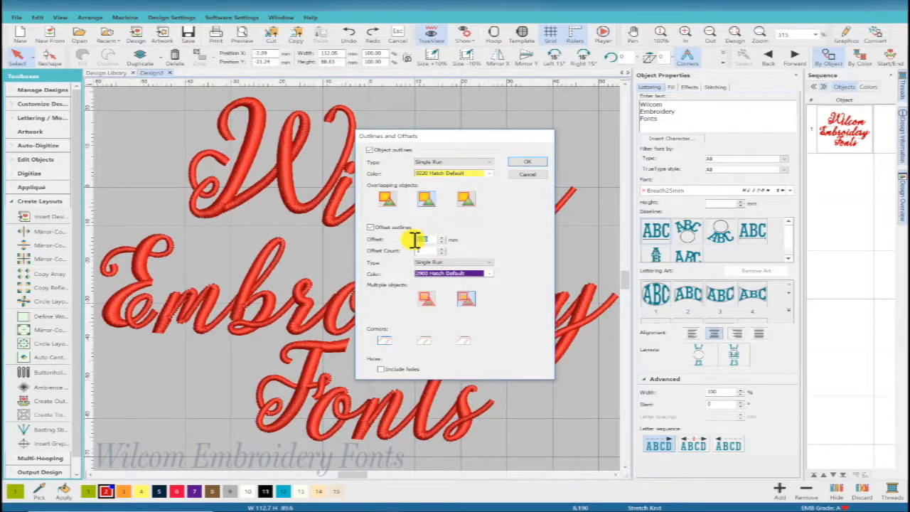
text(2)
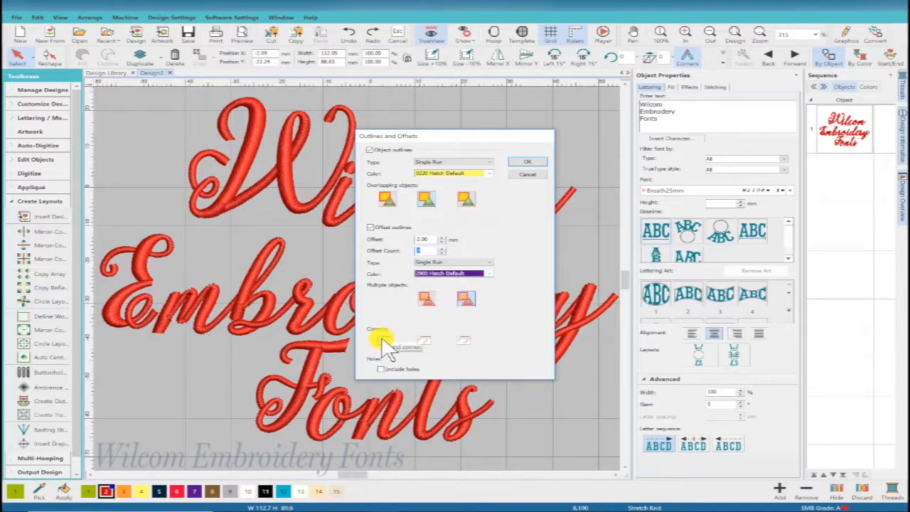
click(527, 162)
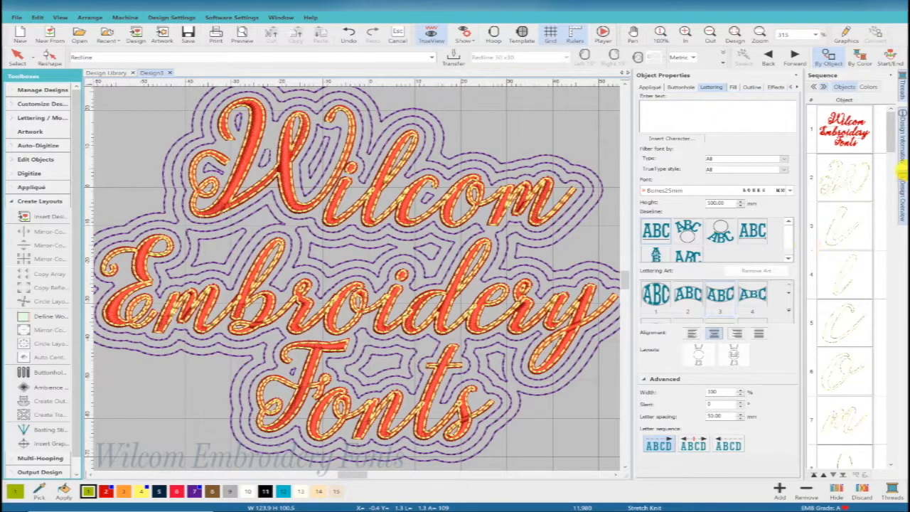
mouse_move(893, 133)
mouse_down()
mouse_move(899, 313)
mouse_move(896, 119)
mouse_up()
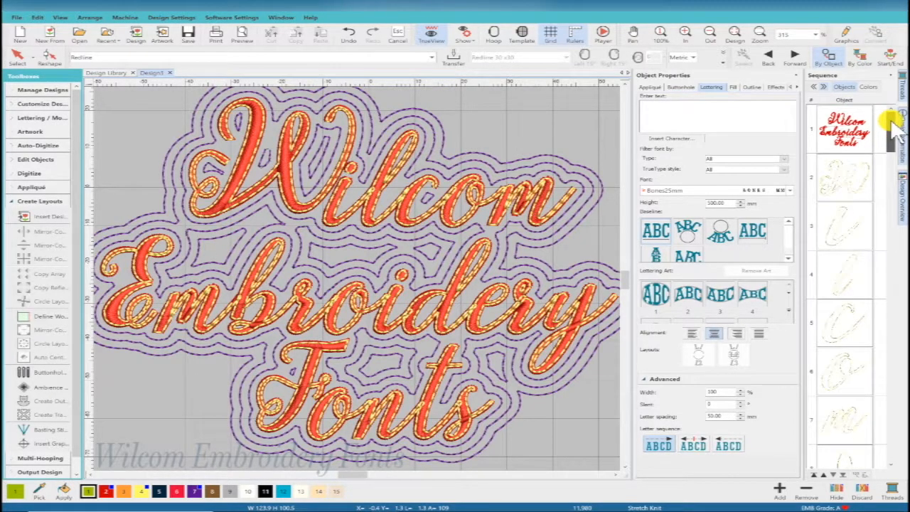
click(348, 37)
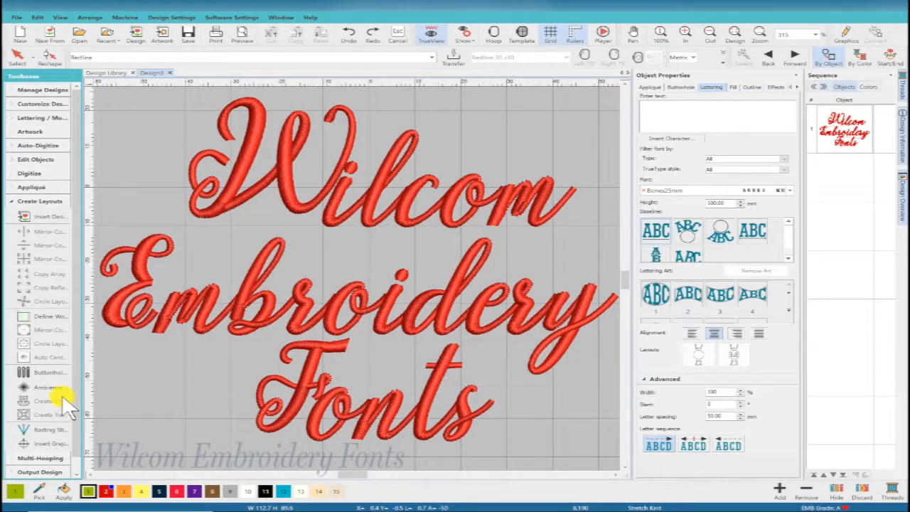
Step: Create one purple single-run offset outline 3 mm around the lettering, with round corners and holes included but no object outlines
click(146, 320)
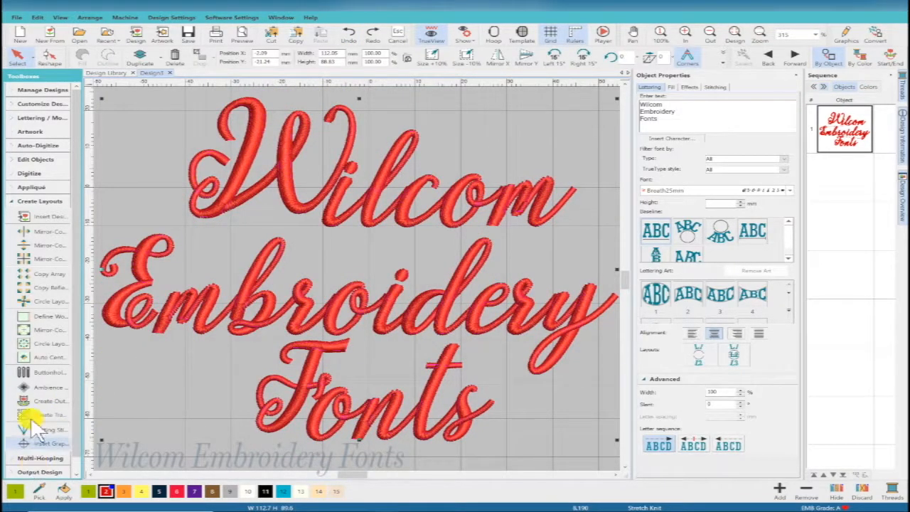
click(44, 401)
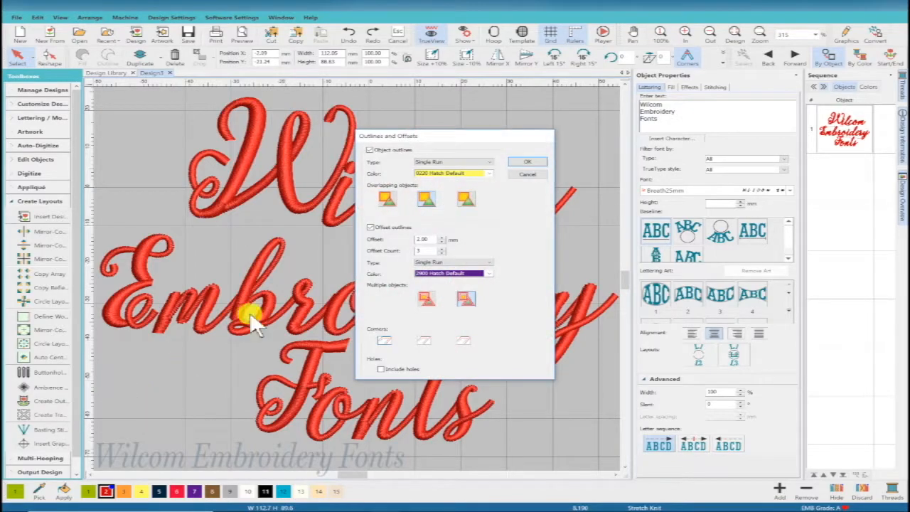
click(370, 150)
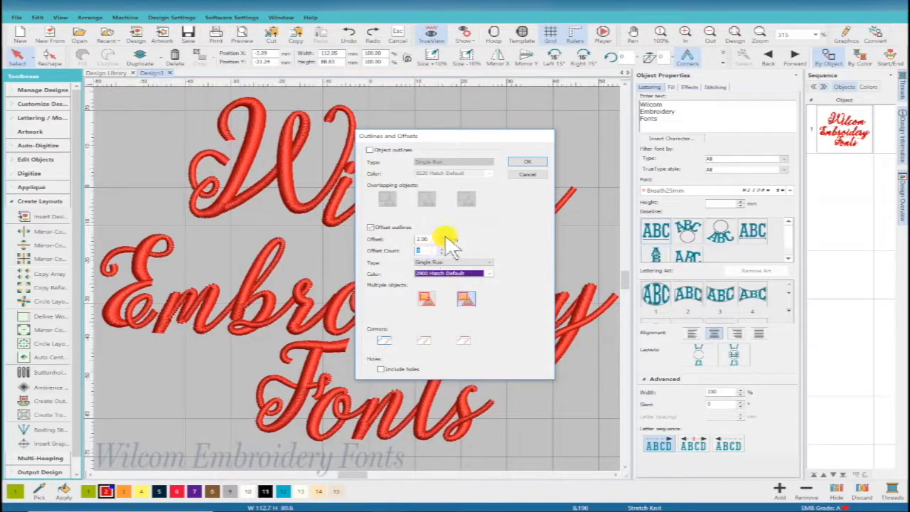
drag(433, 239, 373, 241)
text(3)
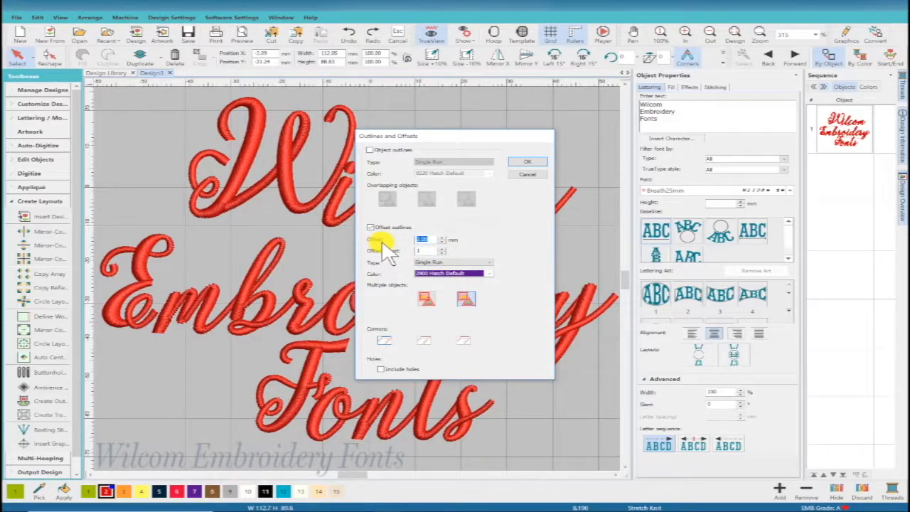
click(381, 369)
click(384, 340)
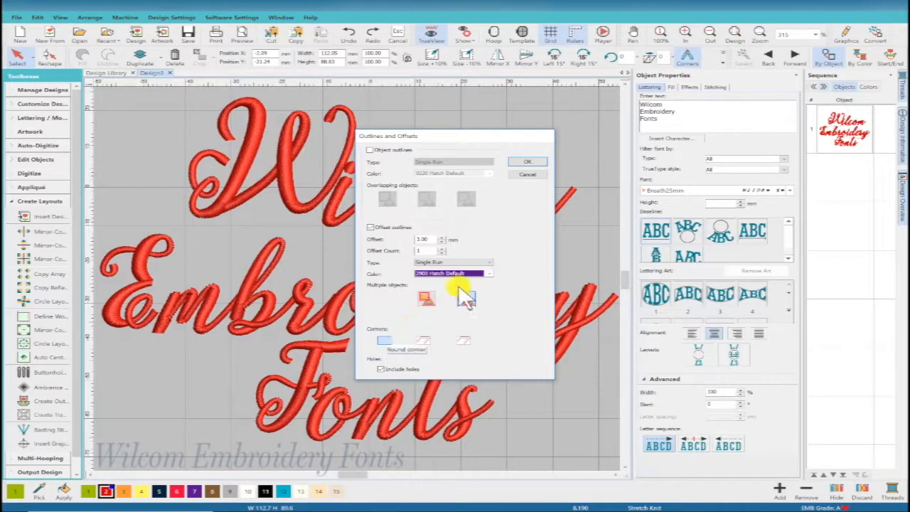
click(527, 163)
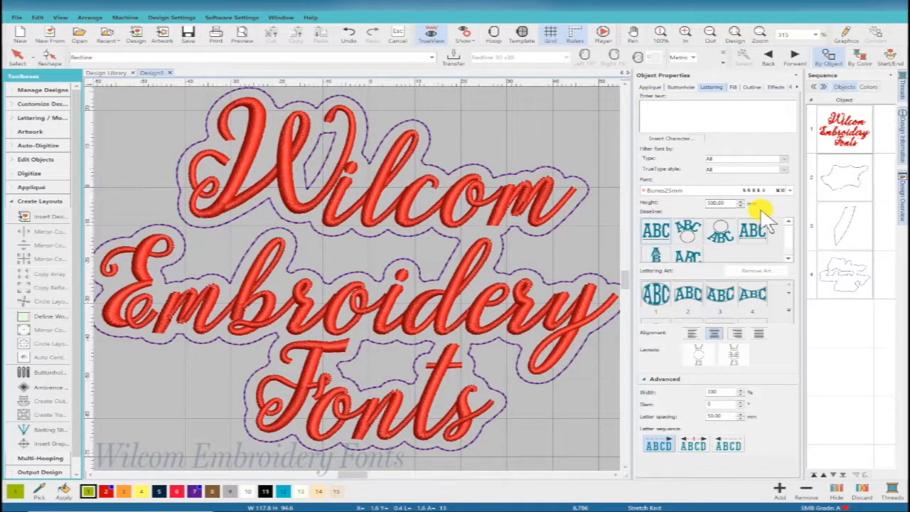
Step: Convert all three purple offset outline objects to filled Tatami shapes
click(846, 180)
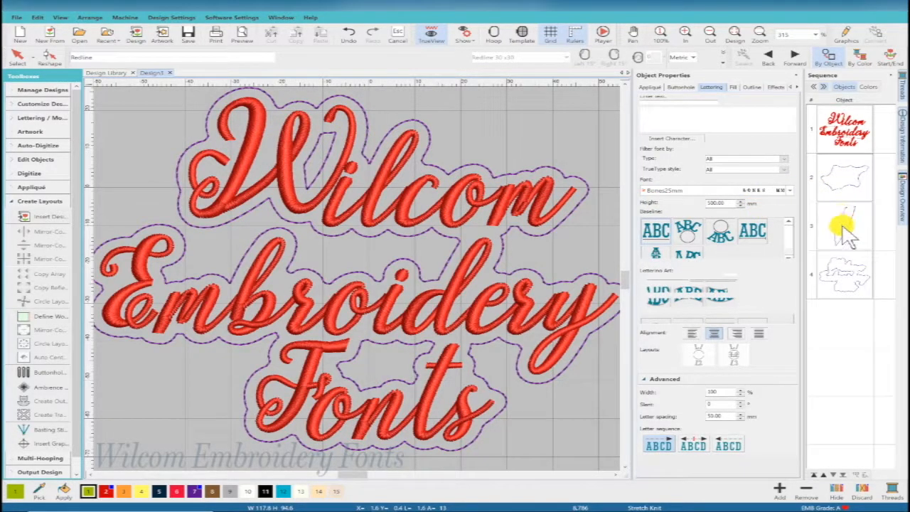
shift+click(852, 293)
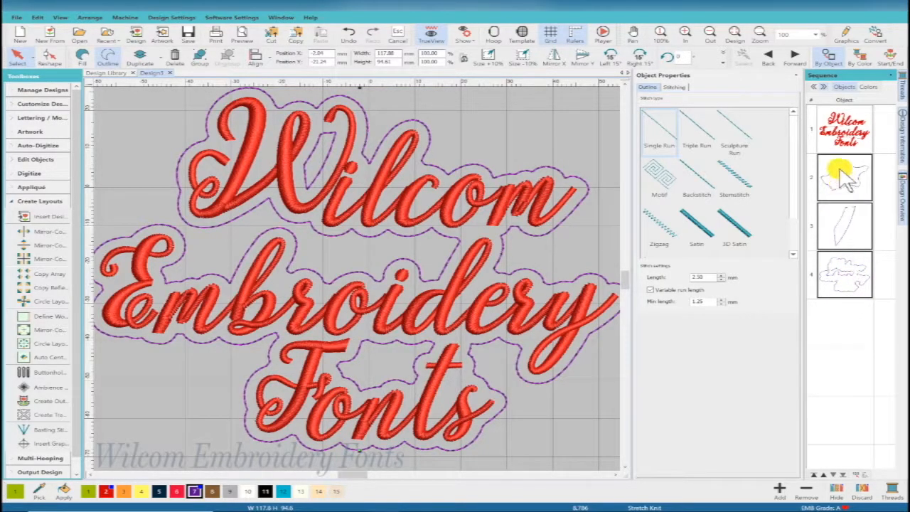
click(81, 53)
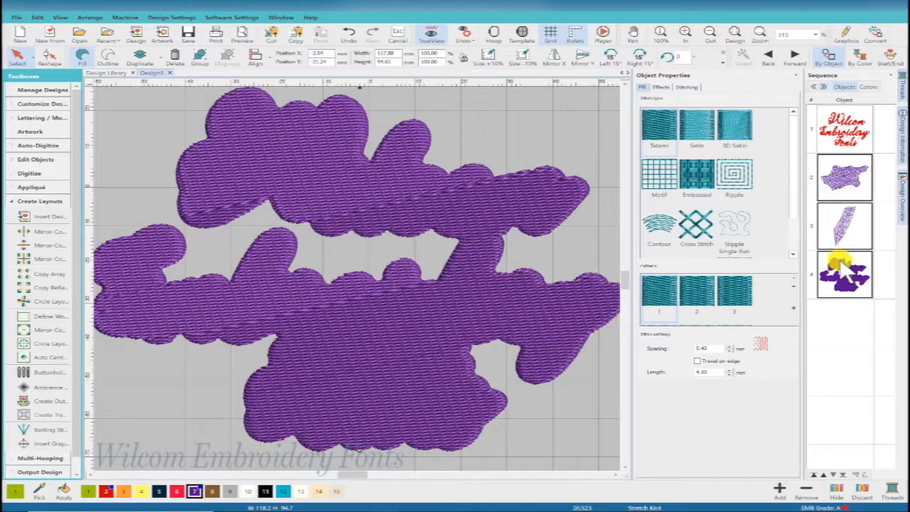
Step: Hide the red lettering object in the sequence so only the purple filled shapes remain in view
click(842, 139)
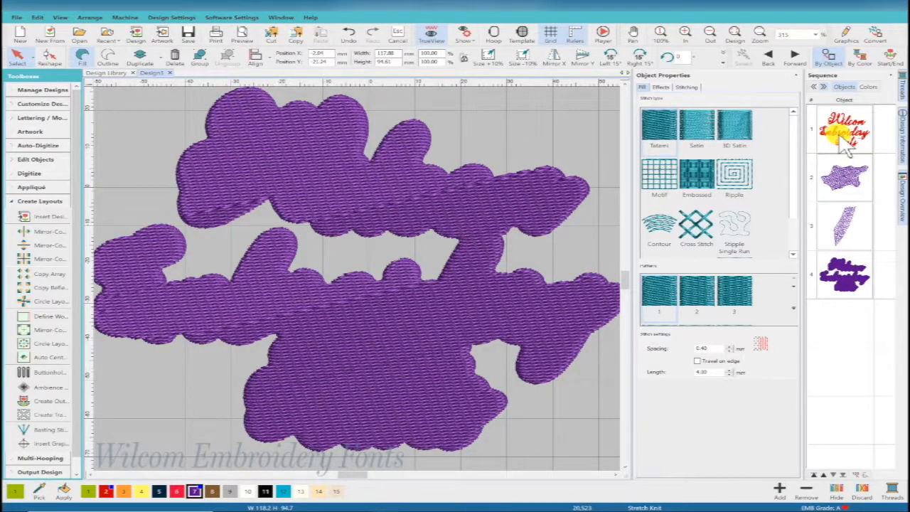
right_click(840, 136)
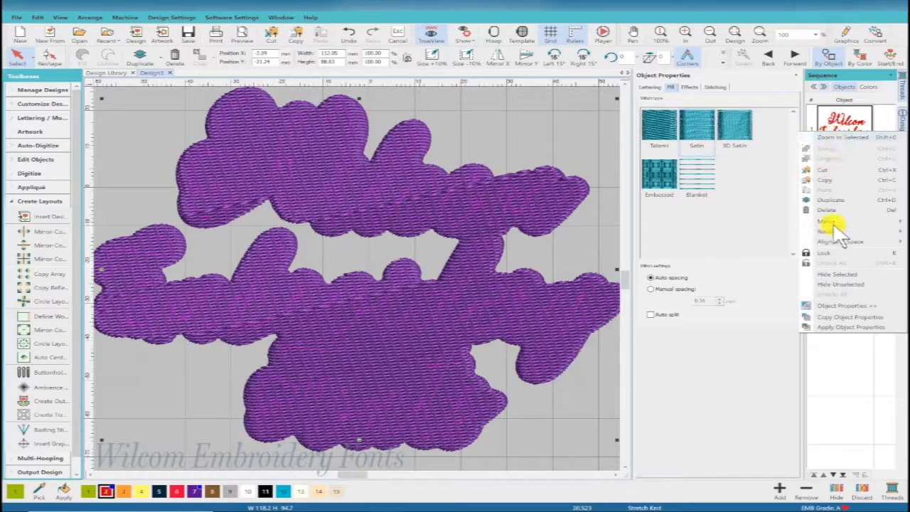
click(826, 283)
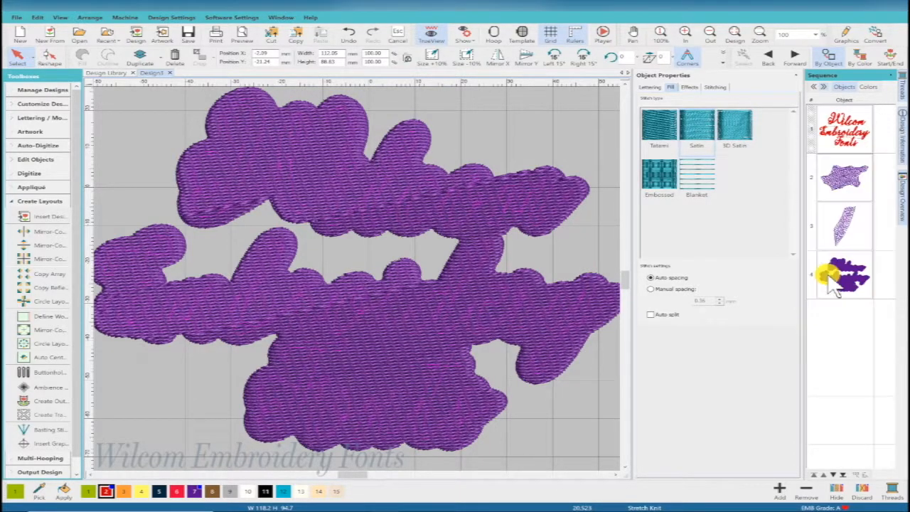
Step: Clear the selection and turn off stitch display so the objects show only as shape outlines
click(846, 178)
click(615, 151)
click(473, 41)
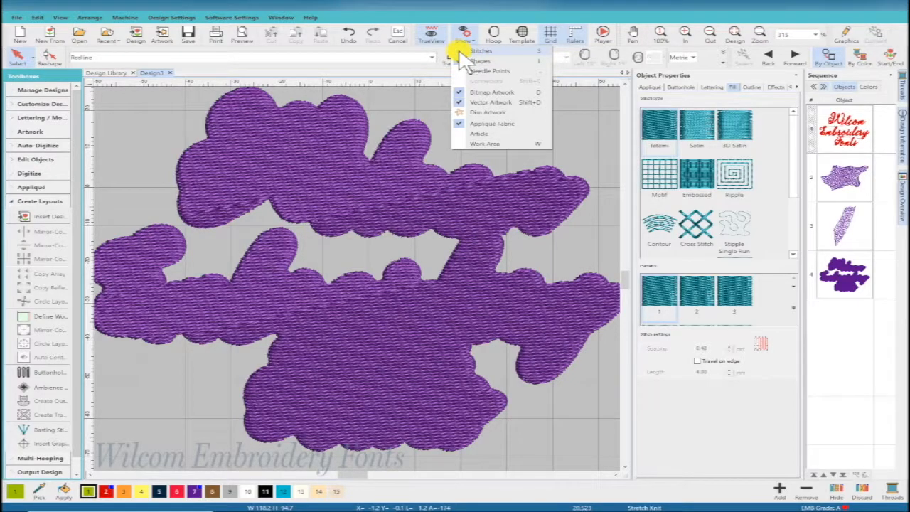
click(465, 51)
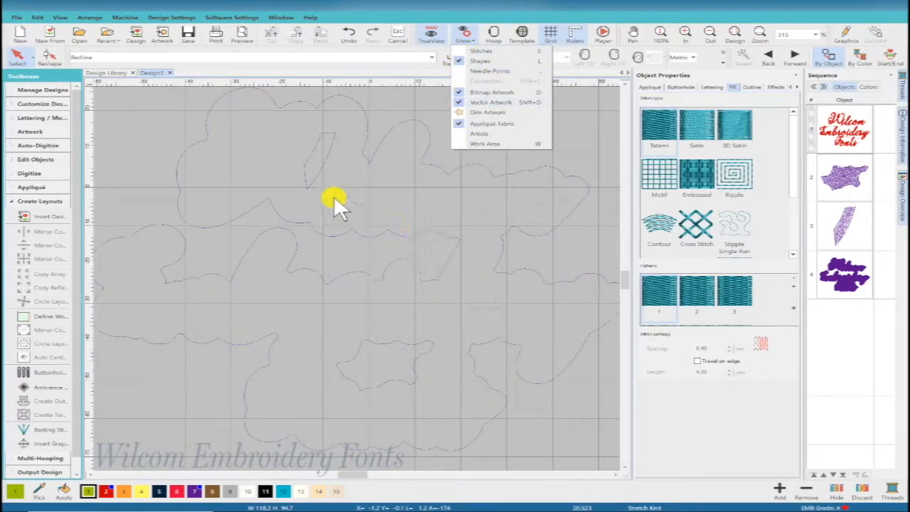
Step: Digitize a hole in the large purple background by tracing the star-shaped outline near the bottom centre of the design
click(844, 278)
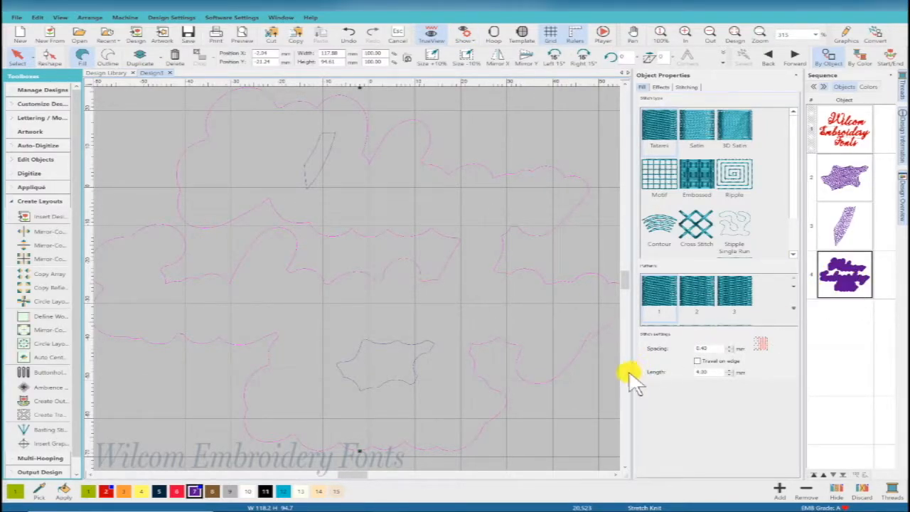
click(15, 173)
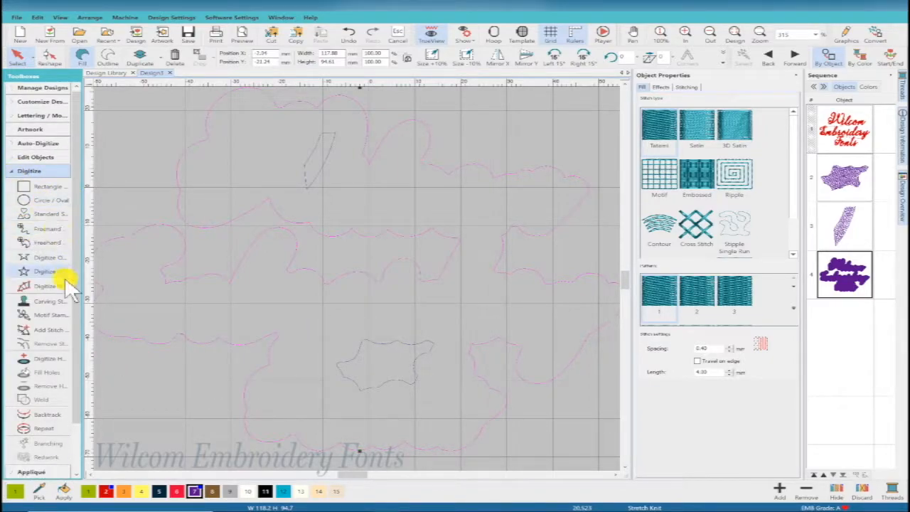
click(44, 362)
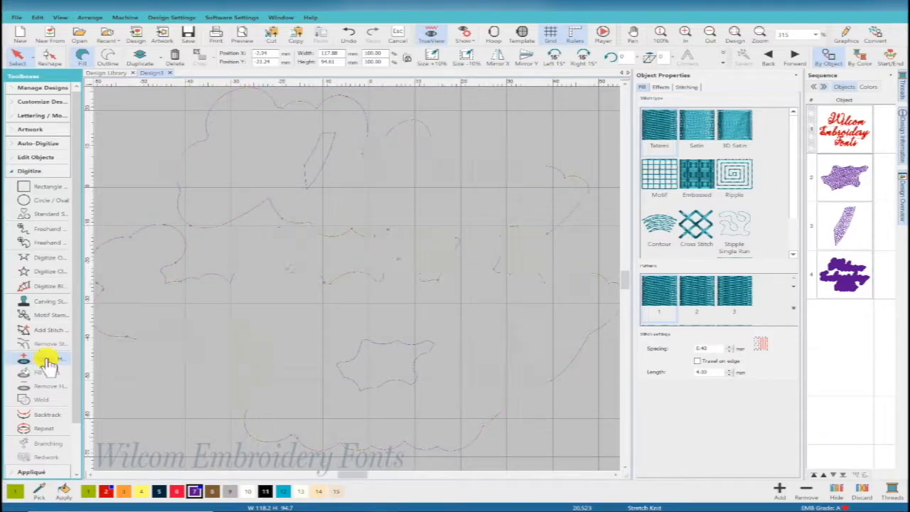
click(350, 359)
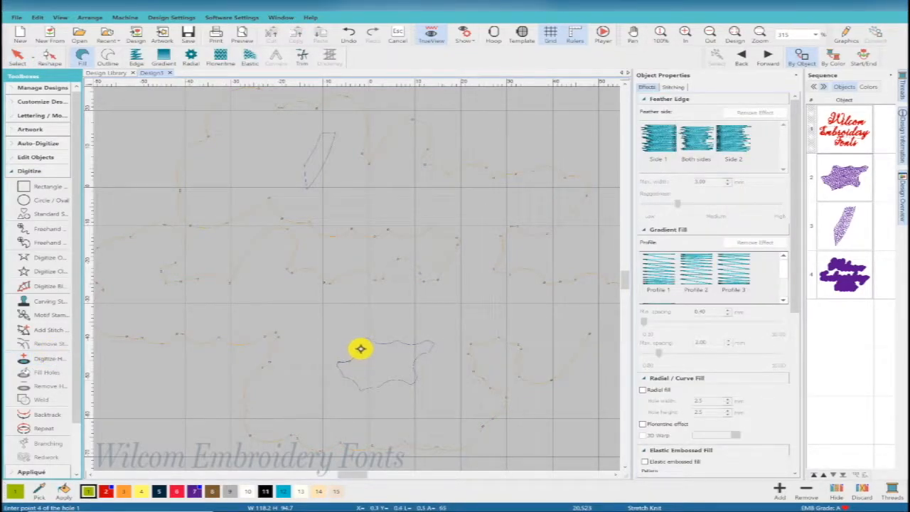
click(364, 340)
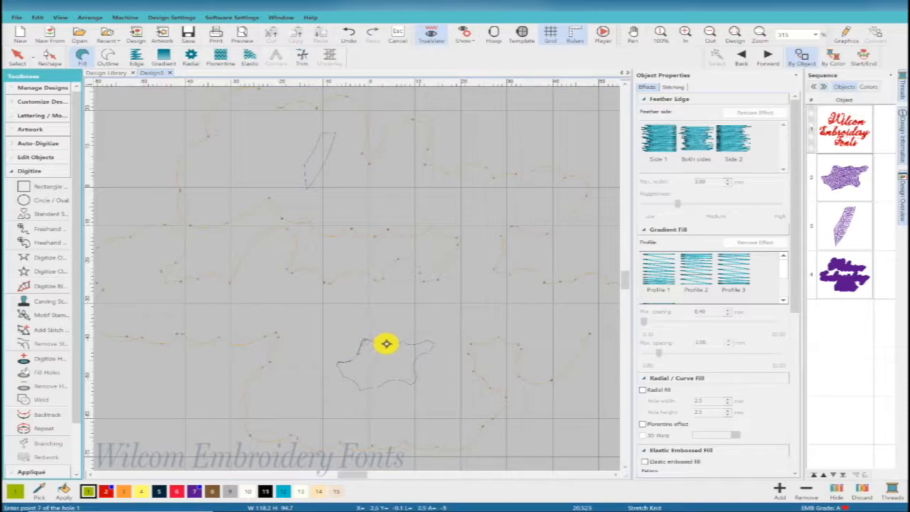
click(411, 344)
click(429, 344)
click(435, 342)
click(416, 356)
click(413, 367)
click(416, 376)
click(398, 377)
click(384, 382)
click(373, 386)
click(367, 388)
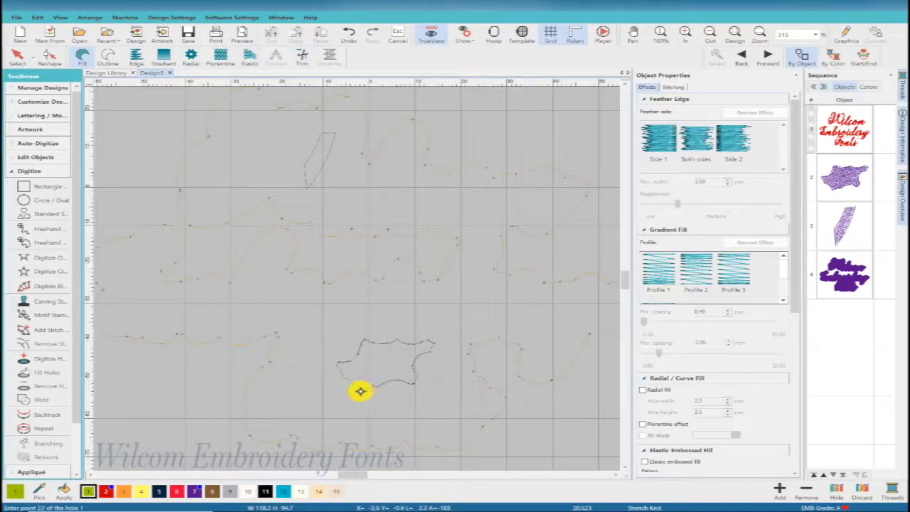
click(359, 388)
click(342, 376)
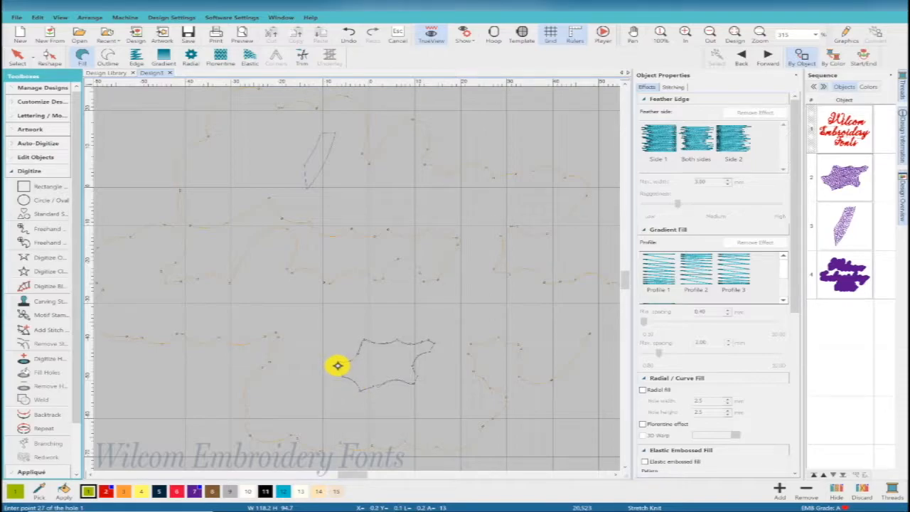
key(Return)
Step: Digitize a second hole in the large purple background by tracing the narrow slanted outline beside the W
click(848, 284)
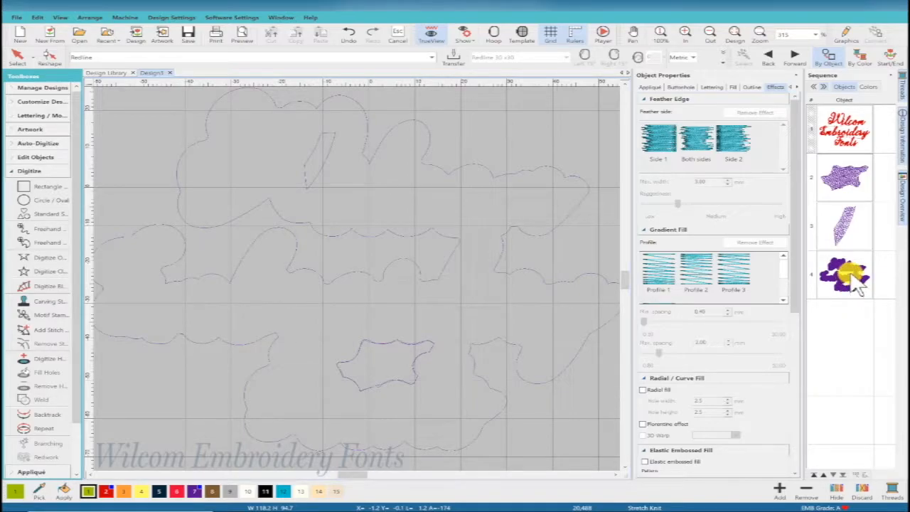
click(844, 285)
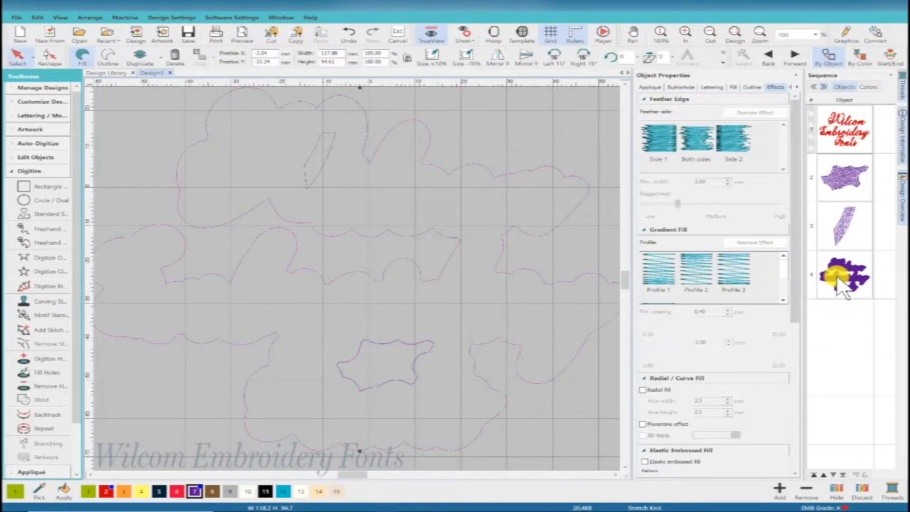
click(43, 357)
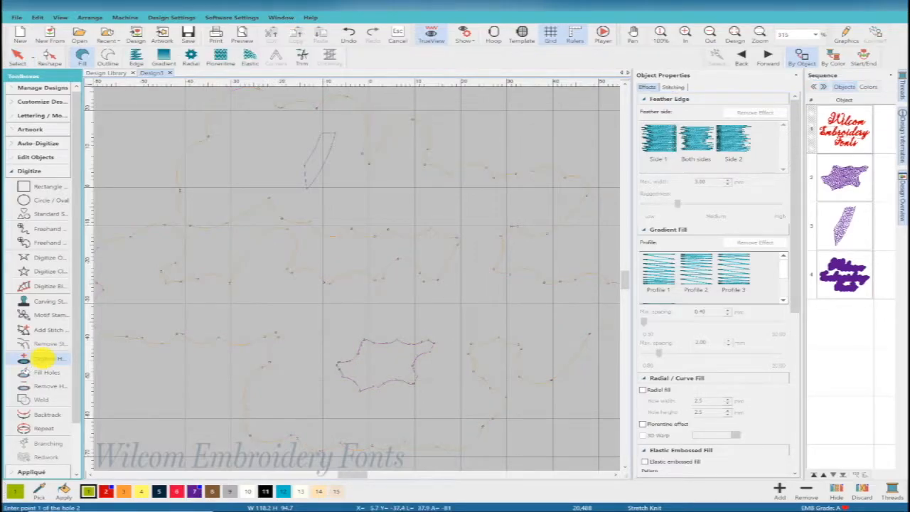
click(319, 132)
click(314, 147)
click(305, 163)
click(306, 189)
click(331, 147)
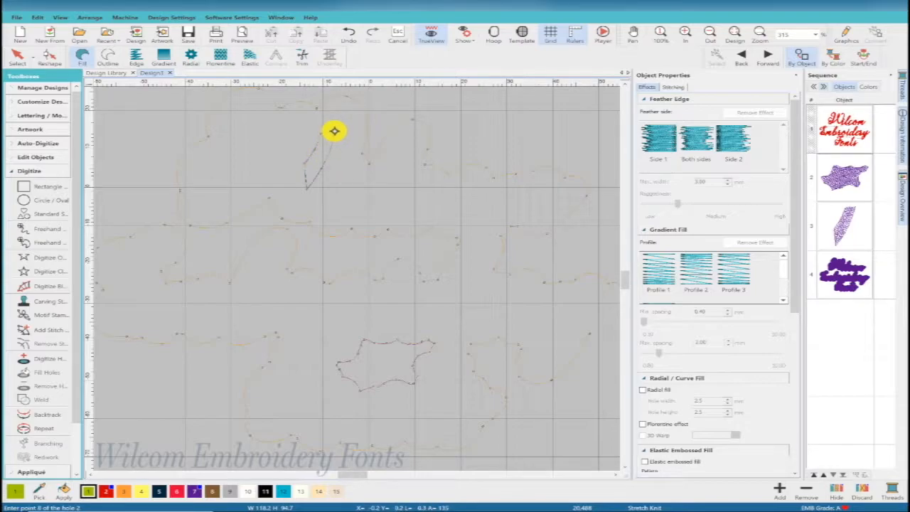
key(Return)
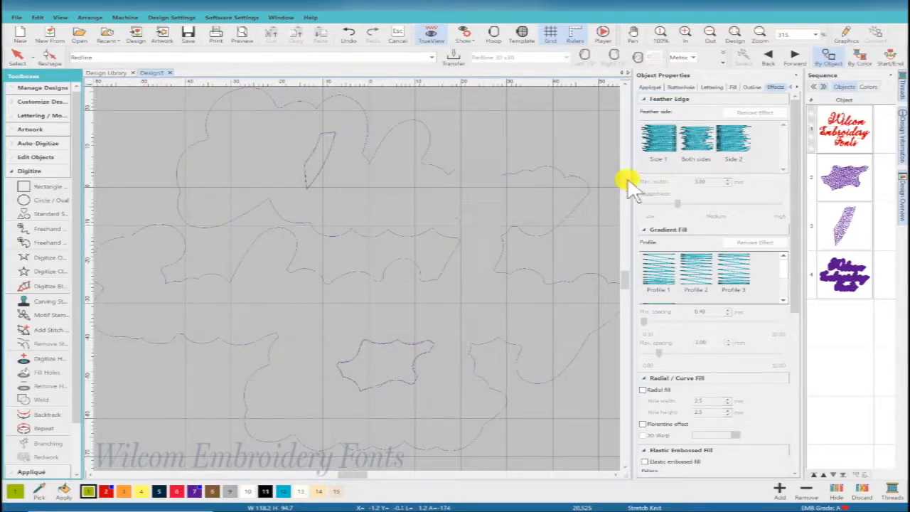
Step: Delete the two separate small purple fill objects, the narrow slanted one and the star-shaped one
click(853, 238)
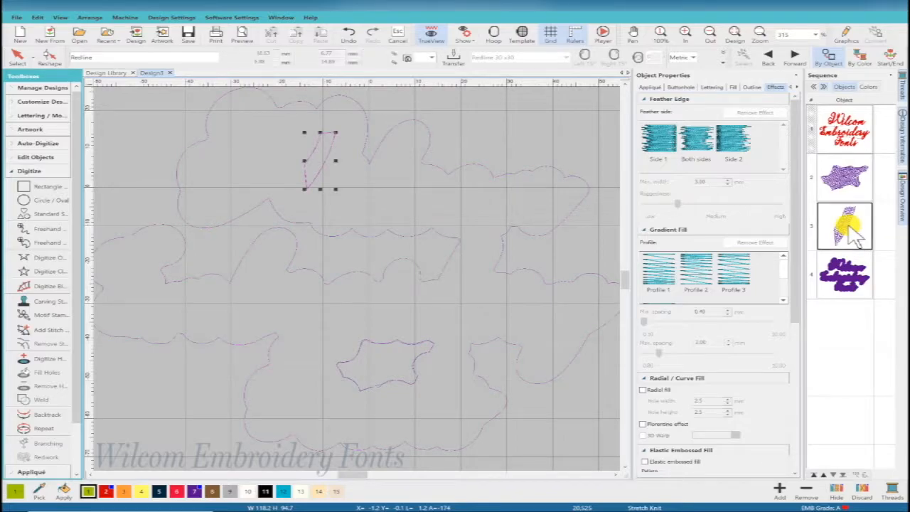
key(Delete)
click(847, 182)
key(Delete)
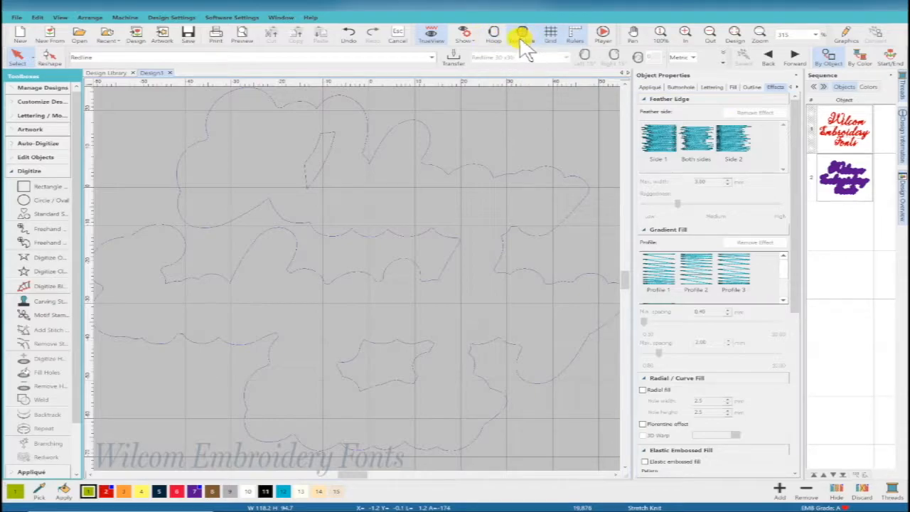
Step: Turn stitch display back on and unlock the red lettering object from its hidden state in the sequence
click(470, 35)
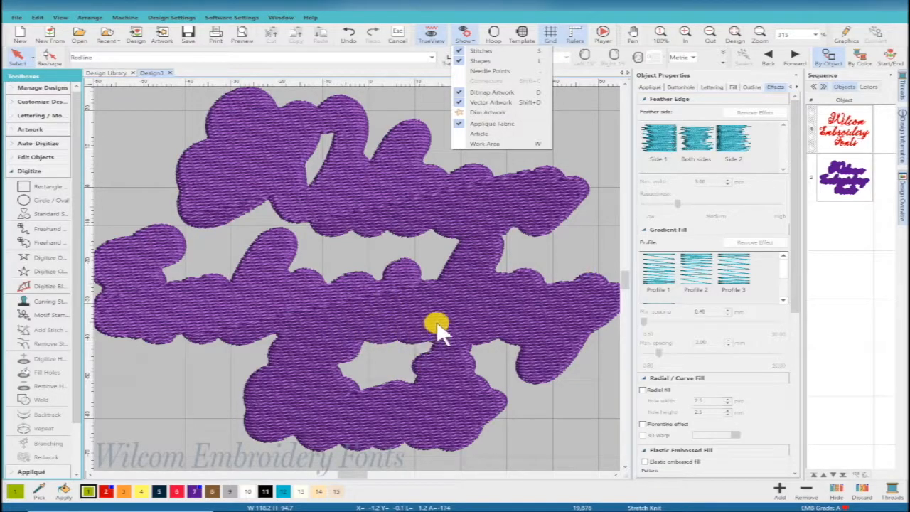
right_click(827, 137)
click(828, 296)
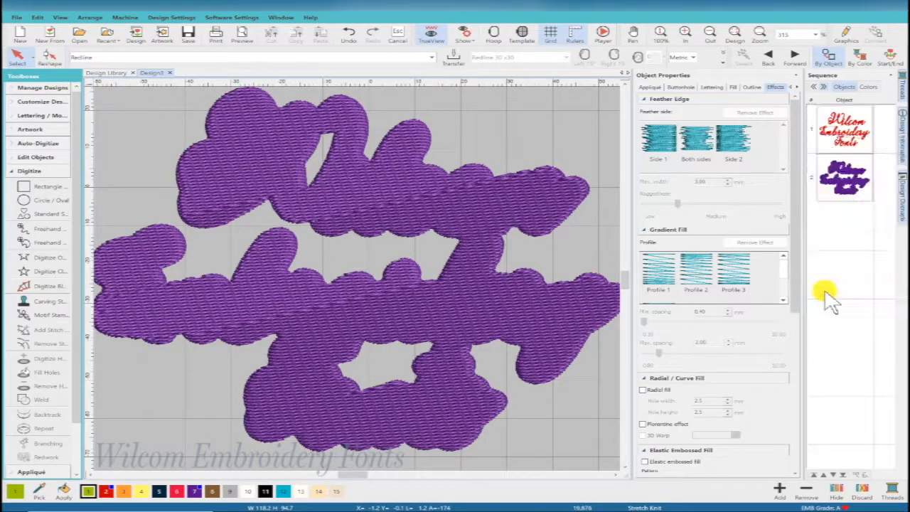
Step: Move the purple background ahead of the red lettering in the stitching sequence
click(842, 179)
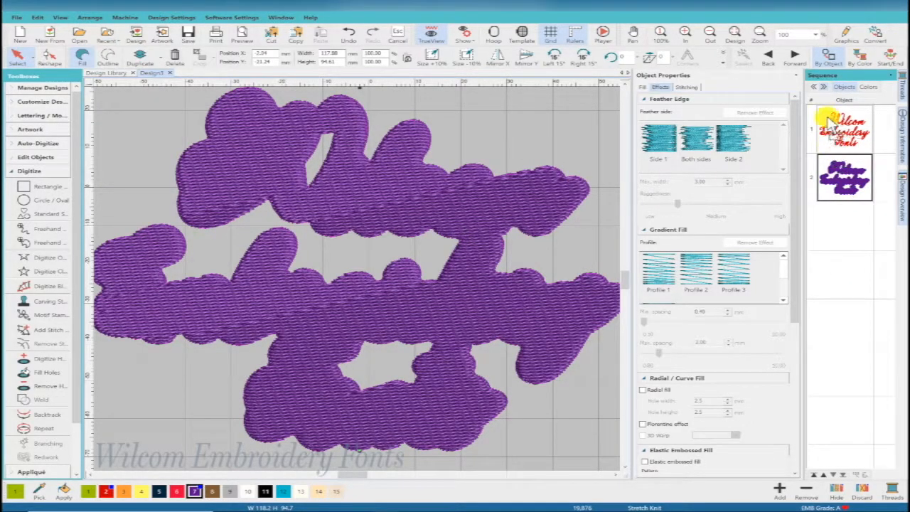
drag(828, 111, 828, 113)
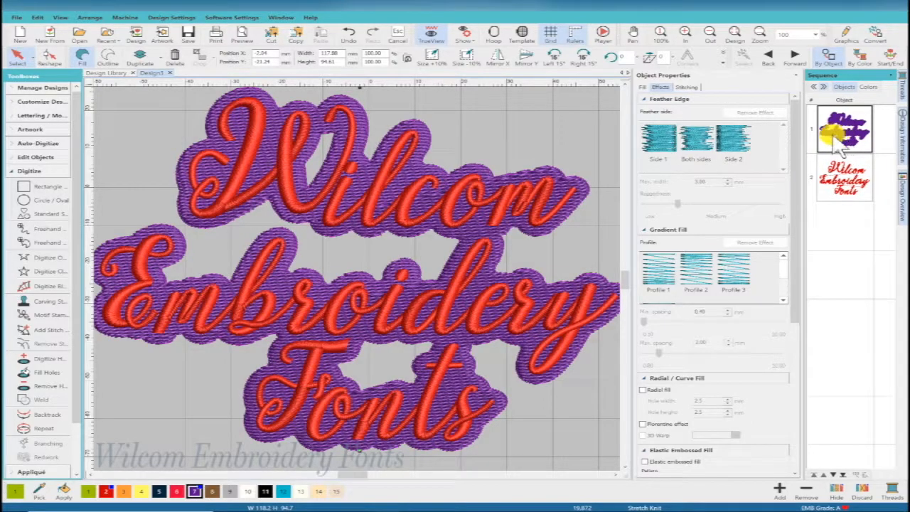
Step: Turn off Underlay 1 for the purple background and open its Tatami fill to 1.00 mm spacing with travel on edge
click(686, 87)
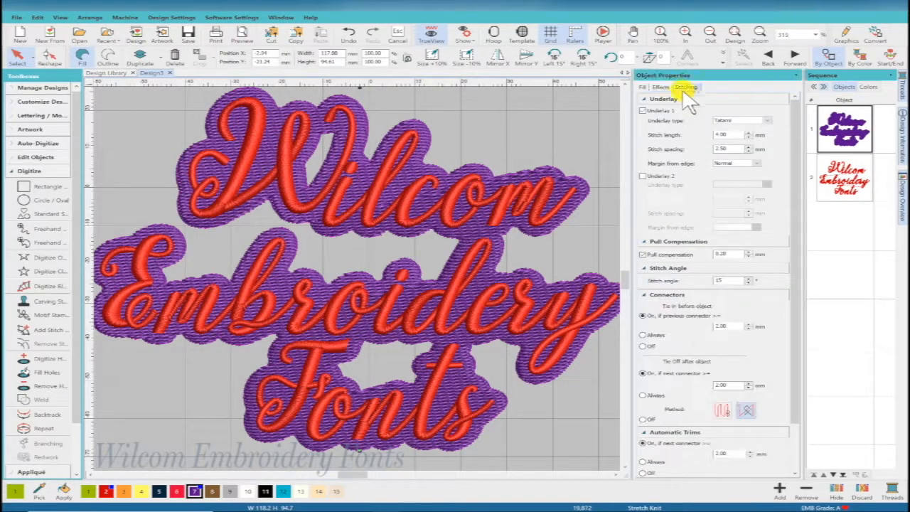
click(641, 87)
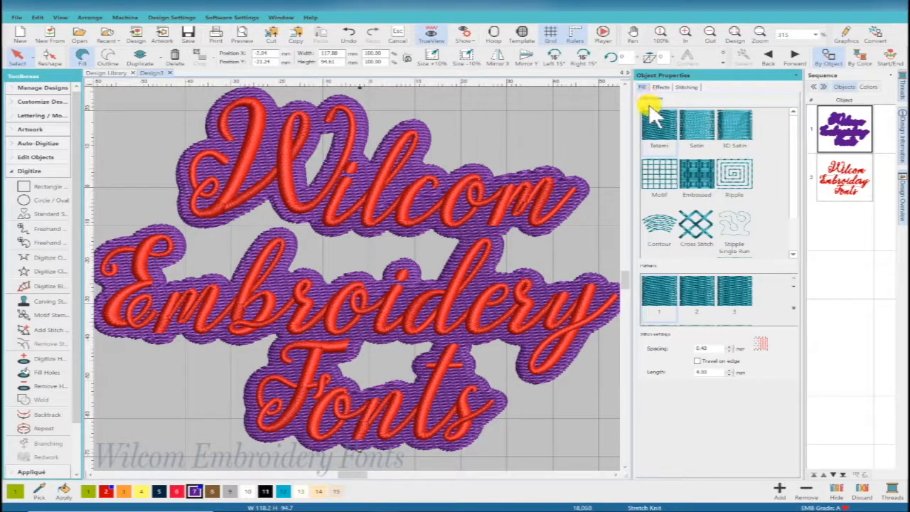
double_click(707, 348)
text(1)
key(Return)
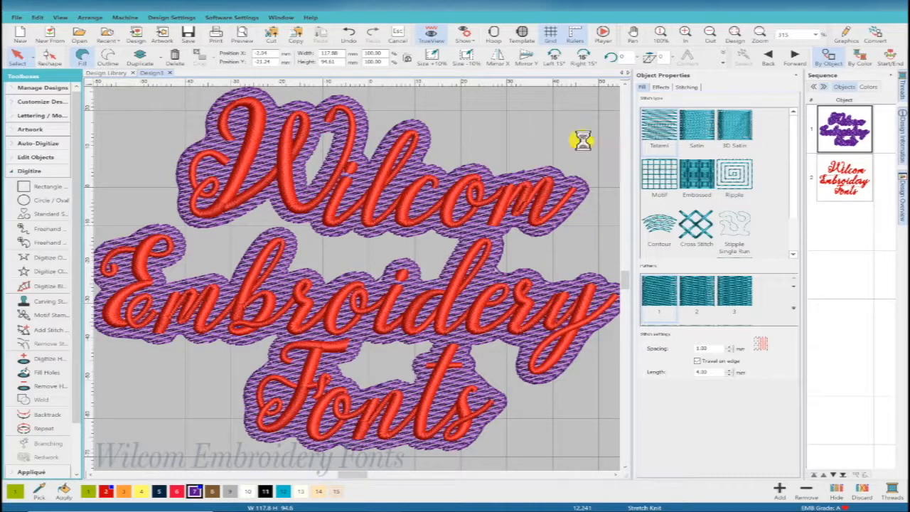
click(442, 313)
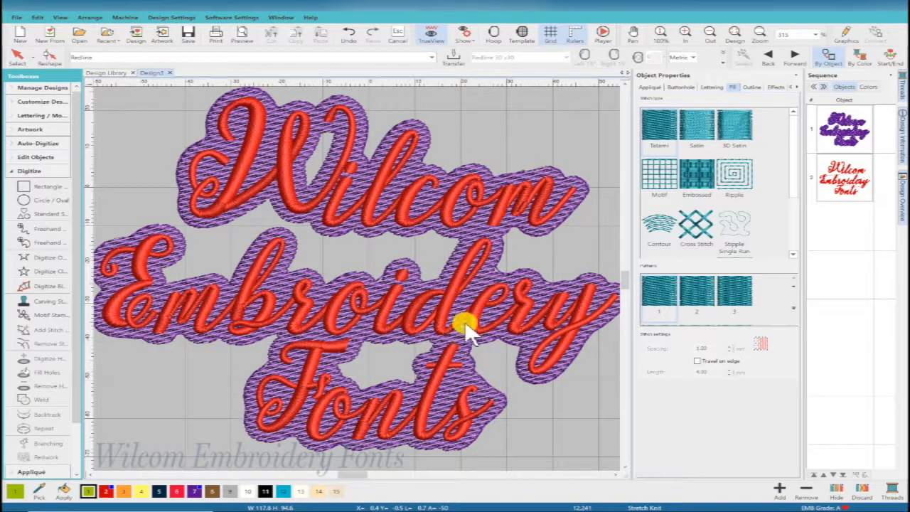